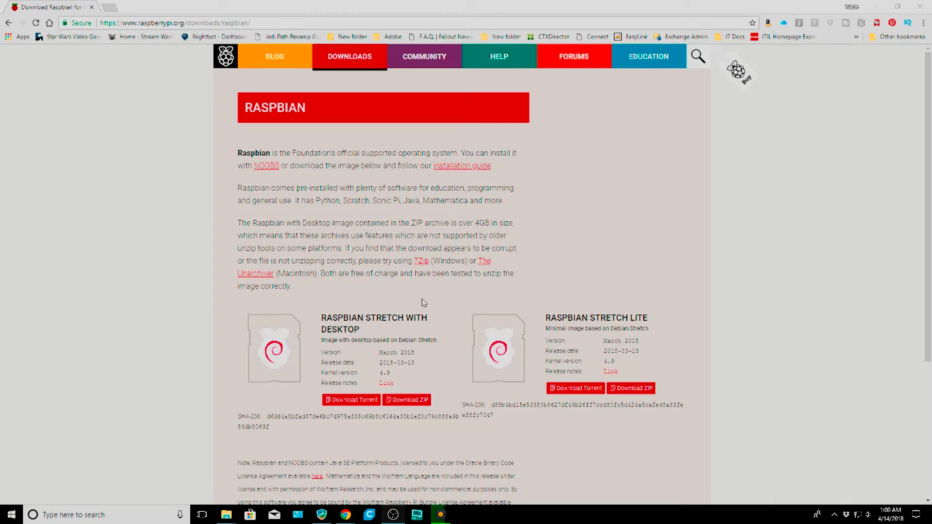
scroll(440, 287, down, 4)
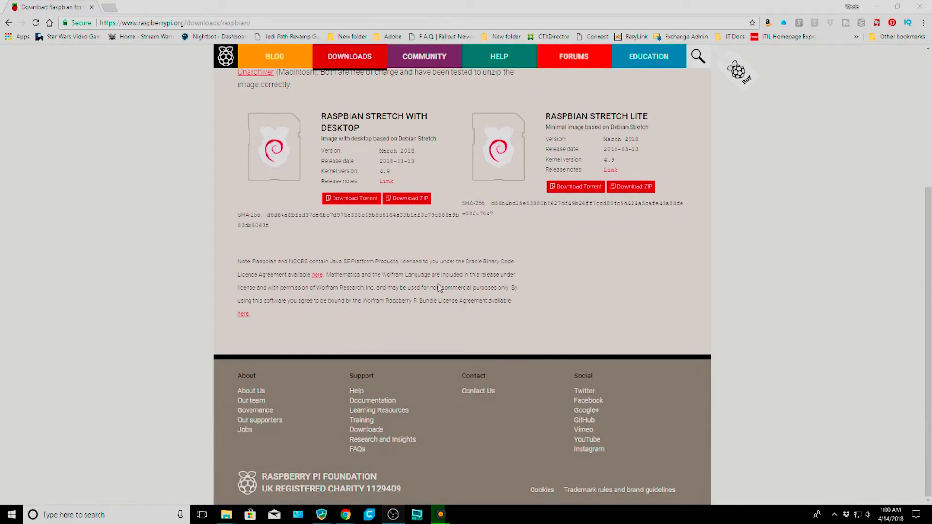
scroll(439, 287, up, 3)
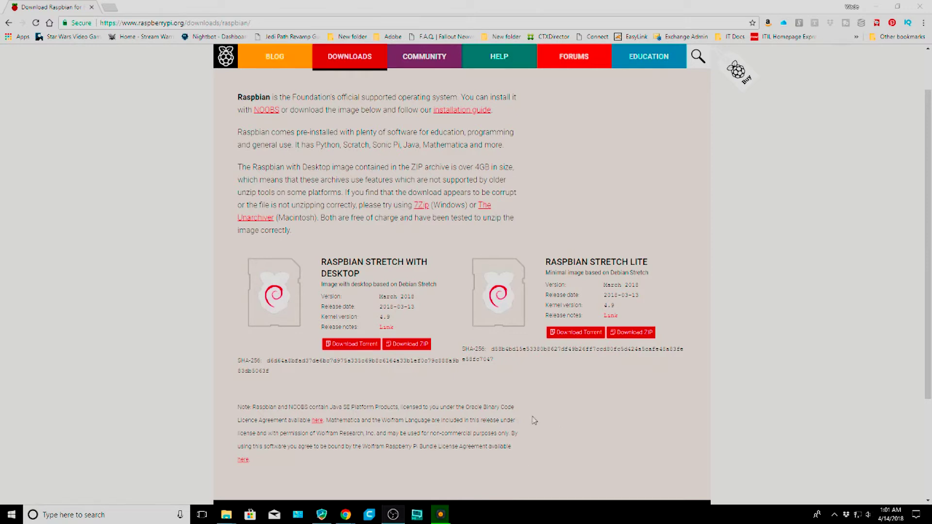
click(356, 59)
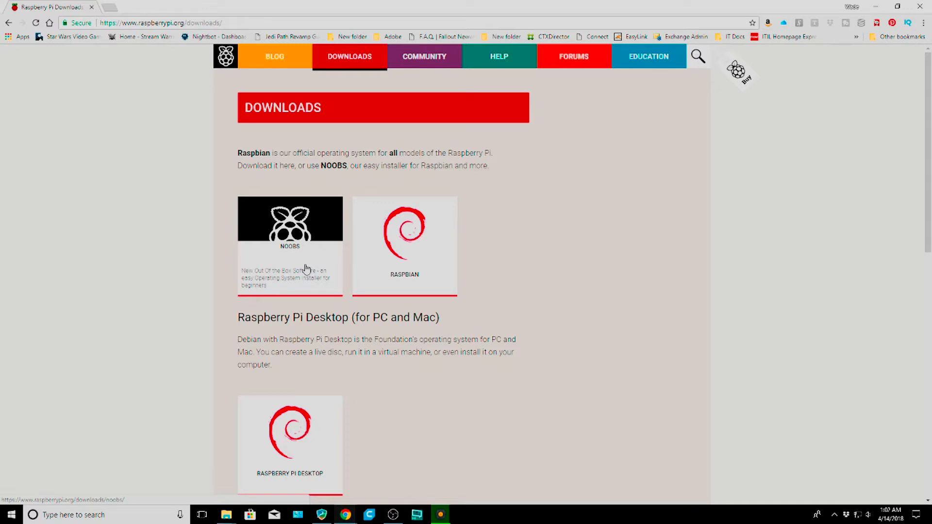
scroll(307, 268, down, 1)
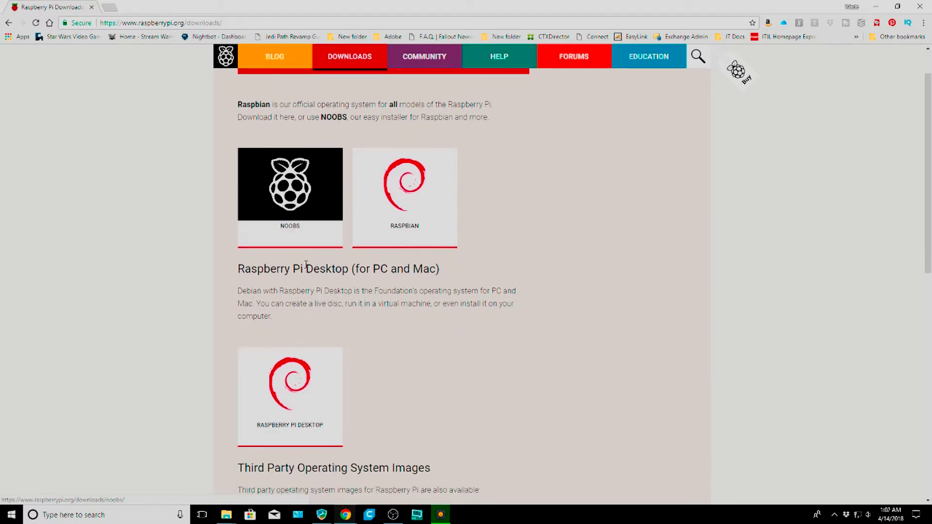
scroll(310, 252, down, 1)
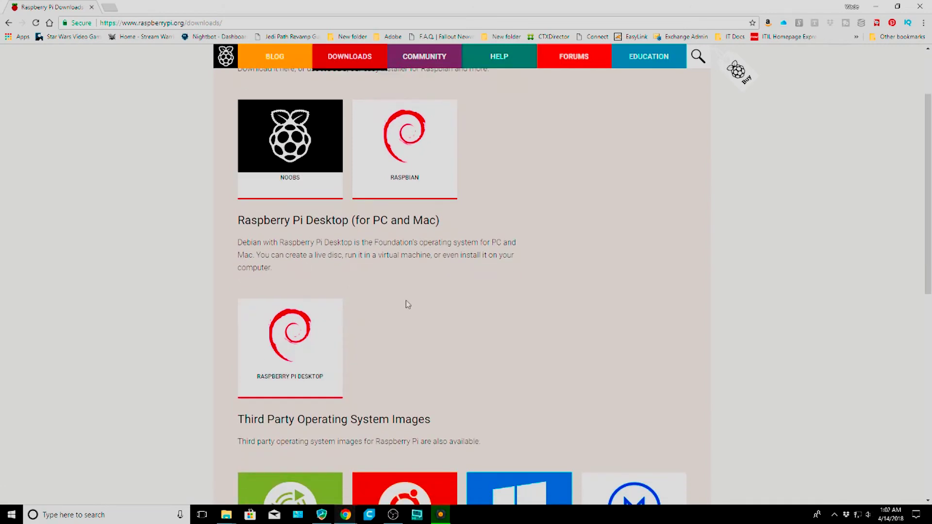
scroll(406, 300, down, 3)
scroll(410, 298, down, 2)
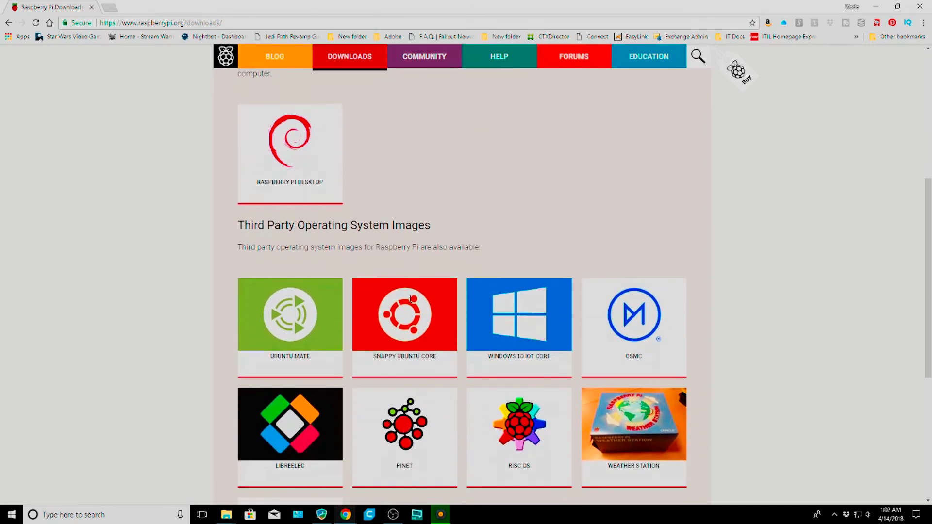
scroll(427, 395, down, 1)
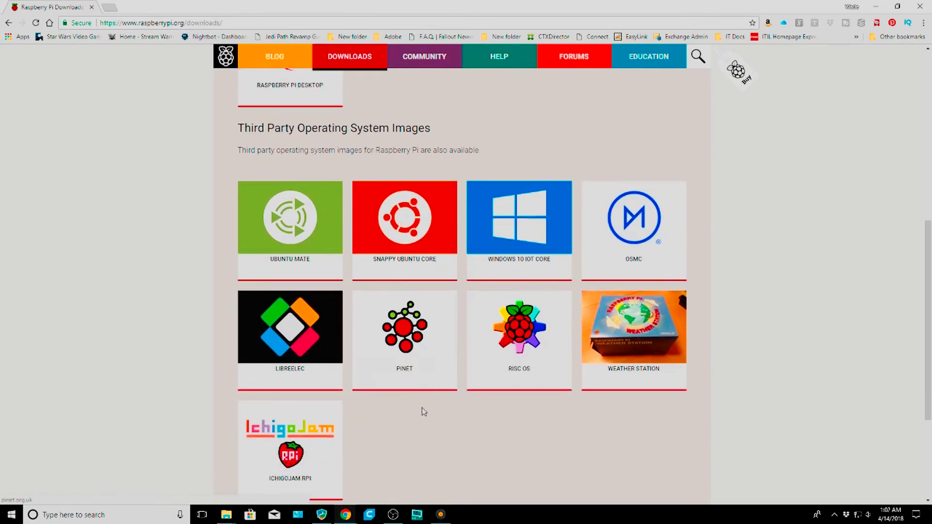
scroll(422, 410, down, 1)
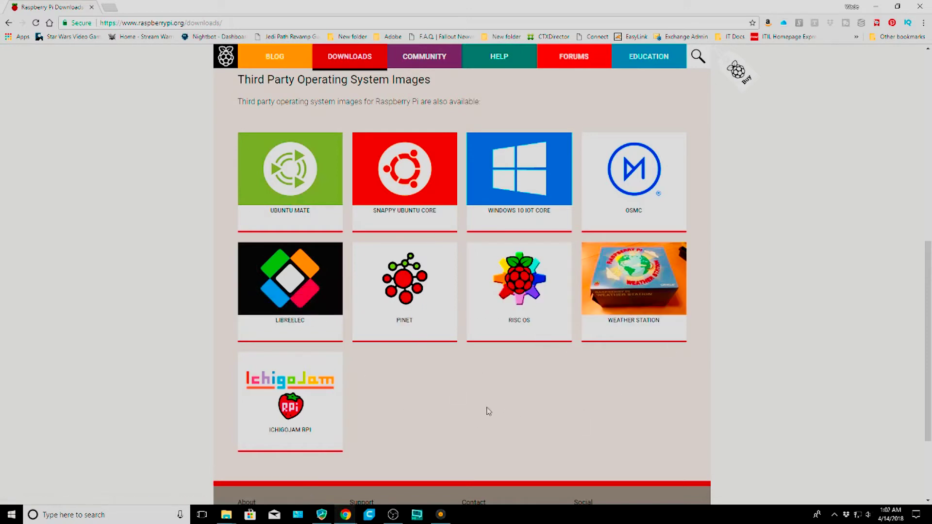
scroll(487, 410, down, 2)
scroll(487, 410, down, 1)
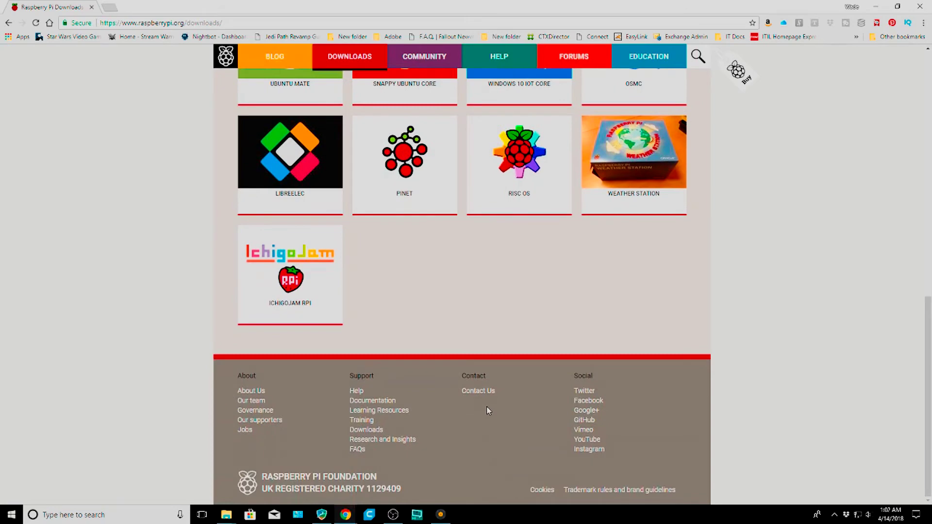
scroll(487, 411, up, 12)
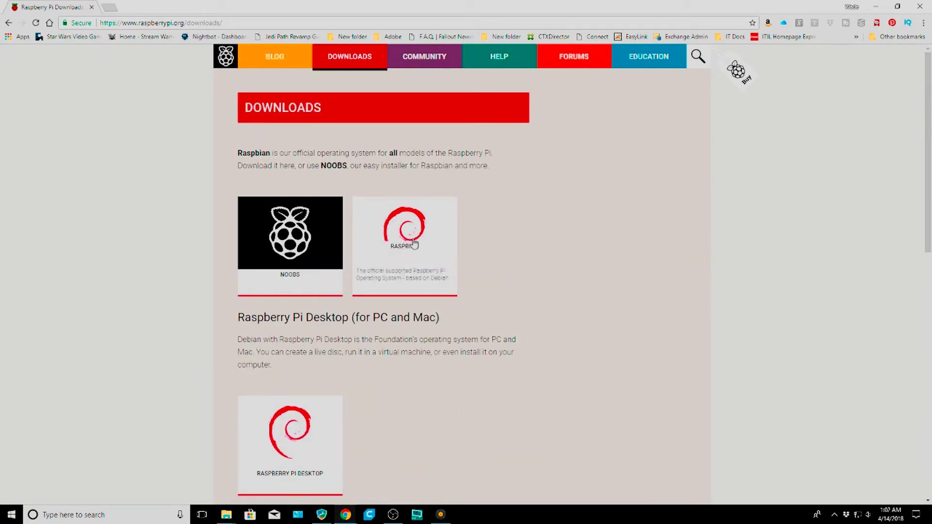
click(388, 262)
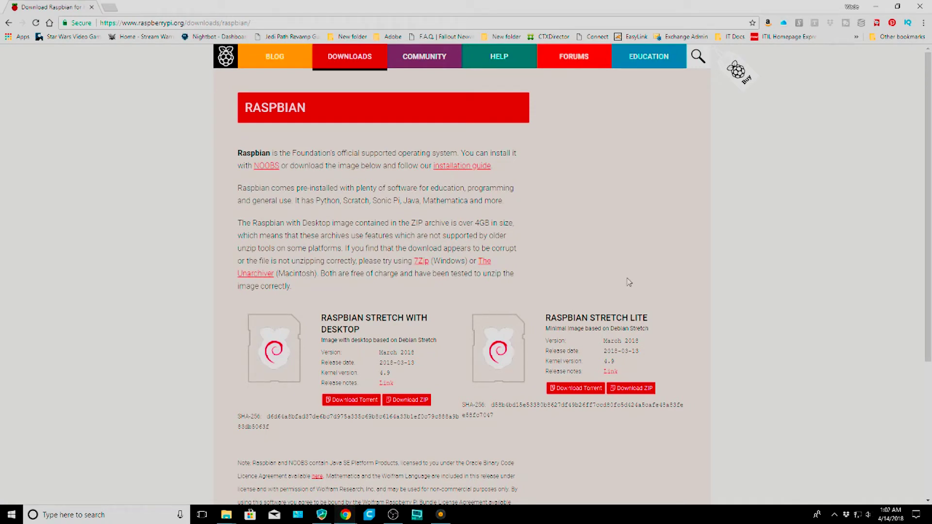
- Restart Etcher's flash process and load the 2018-03-13-raspbian-stretch image (4.95 GB) as the source
click(442, 516)
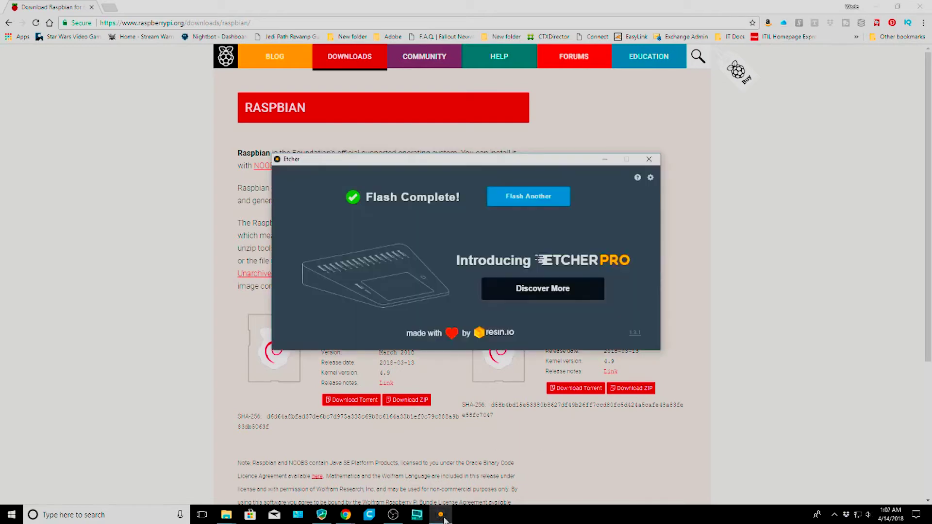
click(523, 197)
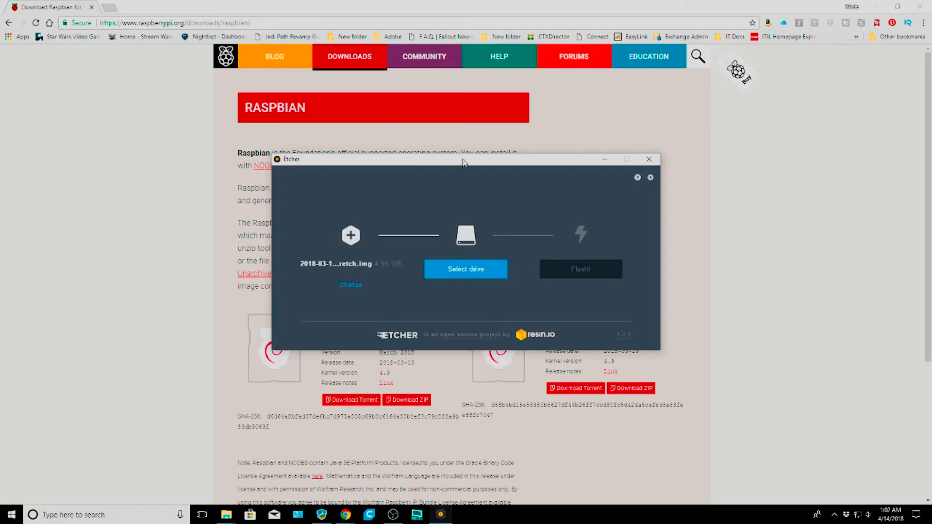
drag(462, 161, 638, 163)
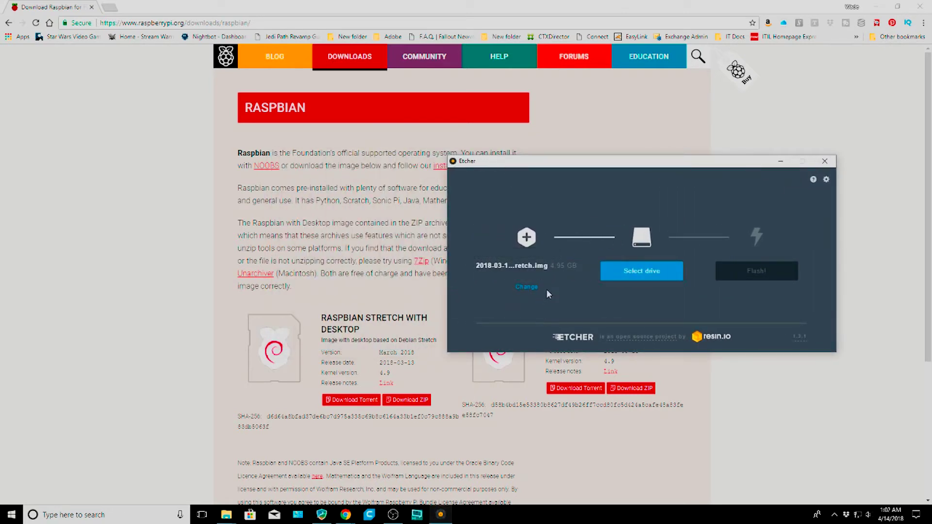
click(527, 288)
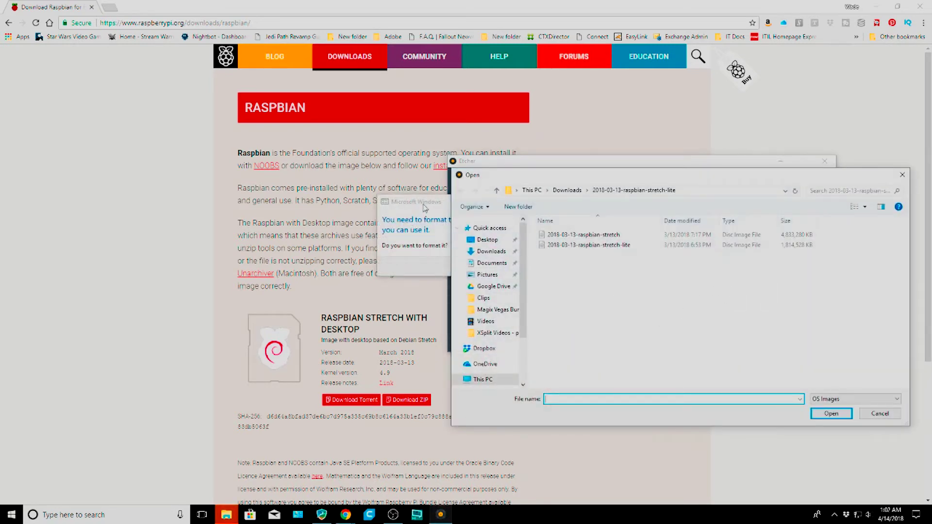
click(524, 266)
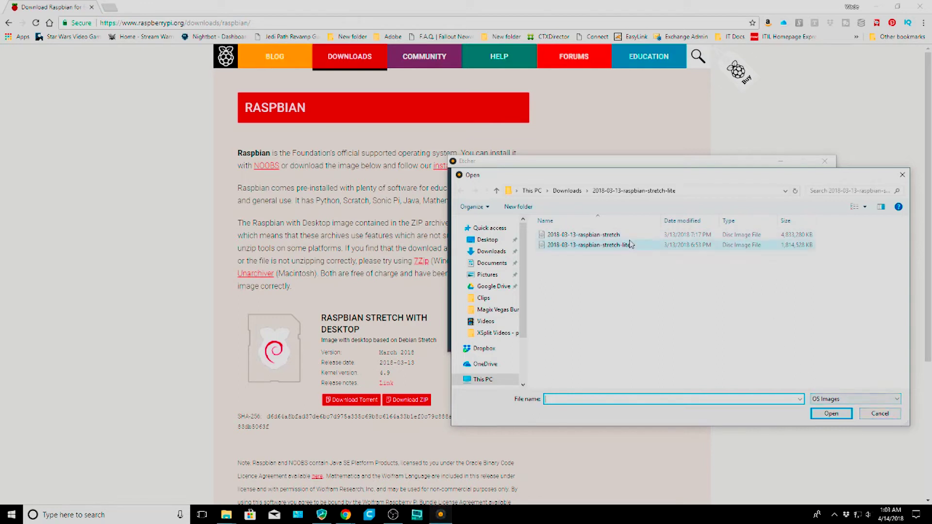
click(607, 235)
click(831, 413)
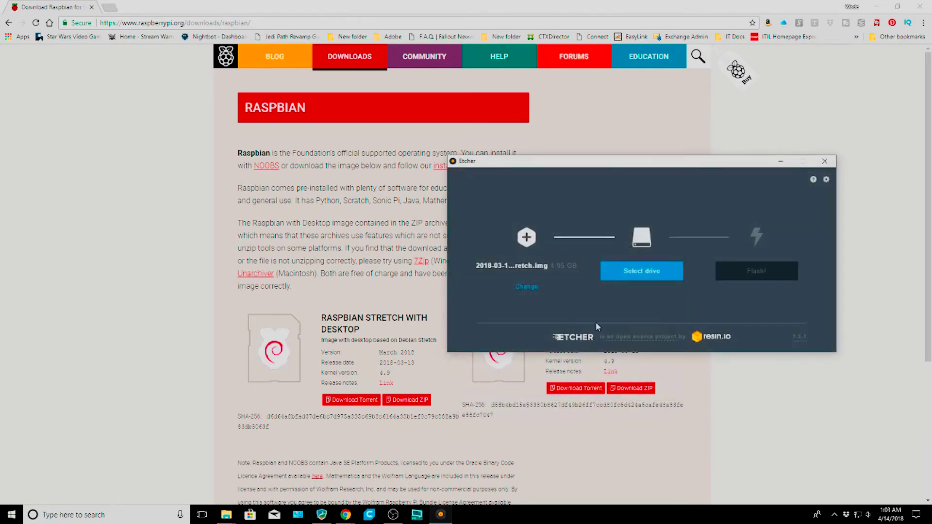
- Choose the 63.86 GB Generic STORAGE DEVICE USB Device as Etcher's target drive
click(648, 272)
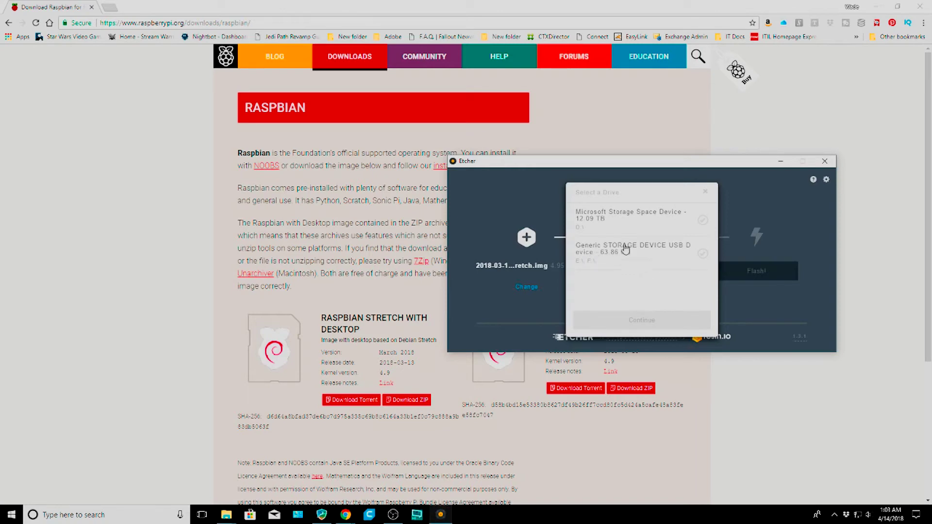
click(699, 255)
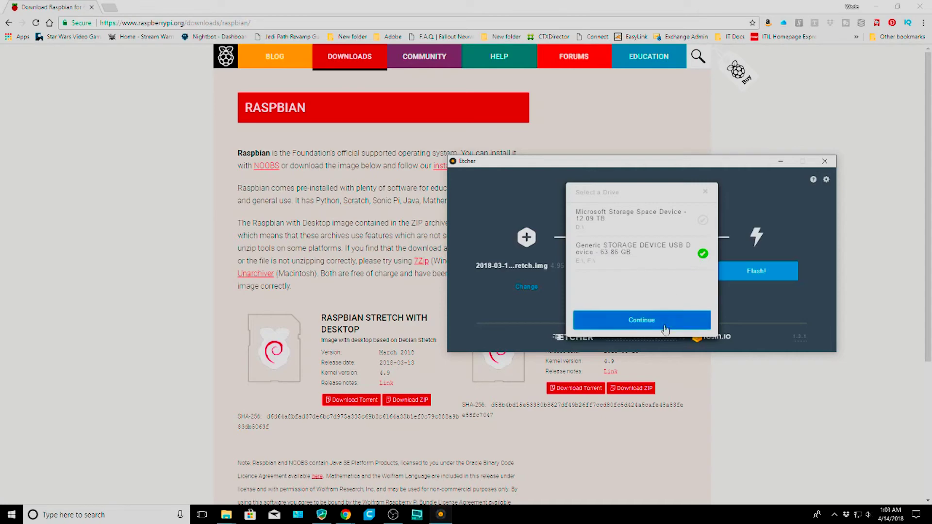
click(629, 328)
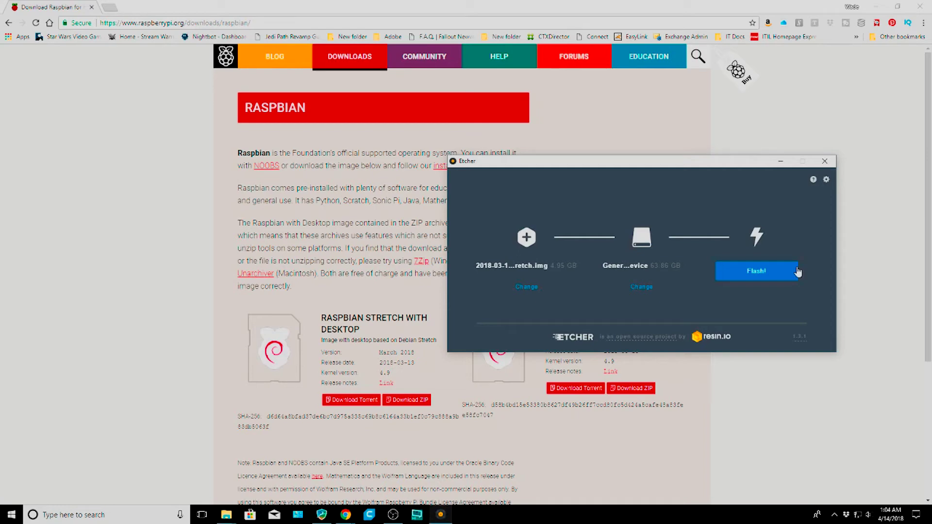
- Move the Etcher window up toward the top of the screen
drag(728, 161, 753, 49)
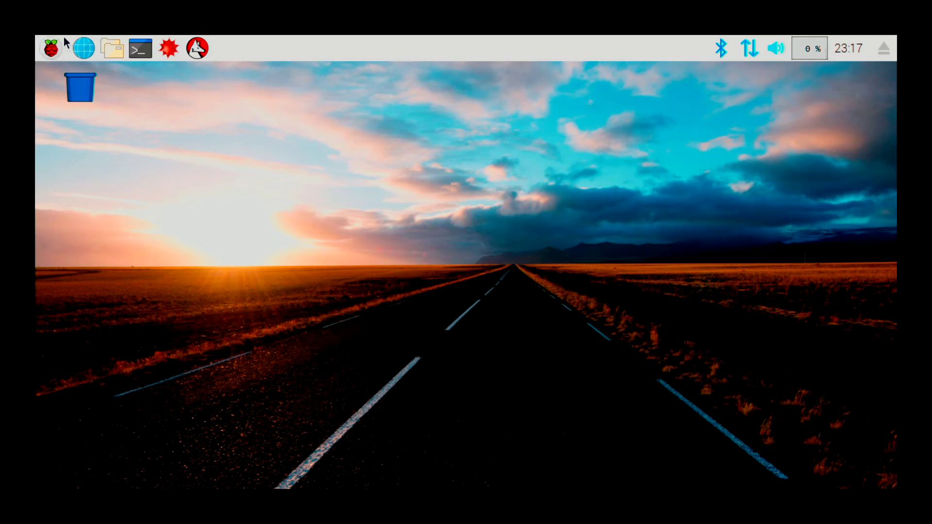
- Open Raspberry Pi Configuration and change the hostname from raspberrypi to demo1
click(53, 47)
mouse_move(98, 252)
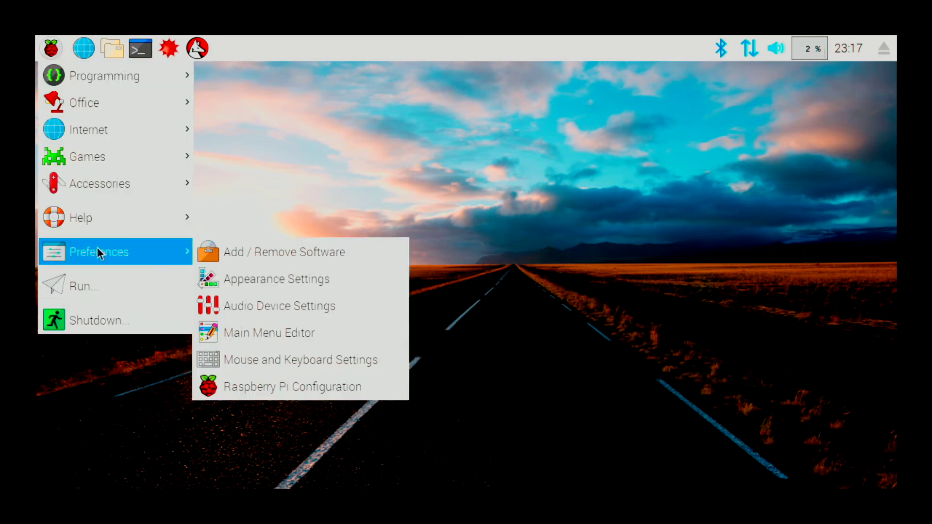
click(324, 391)
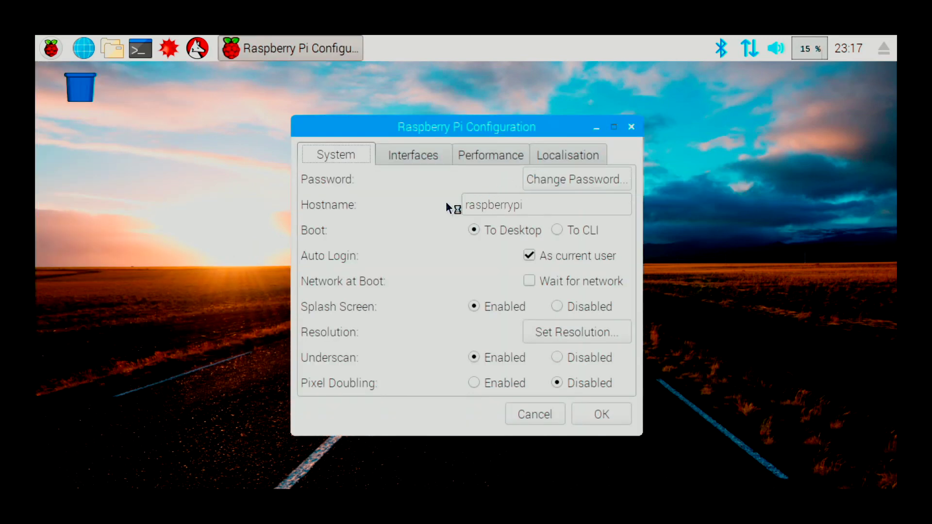
click(544, 205)
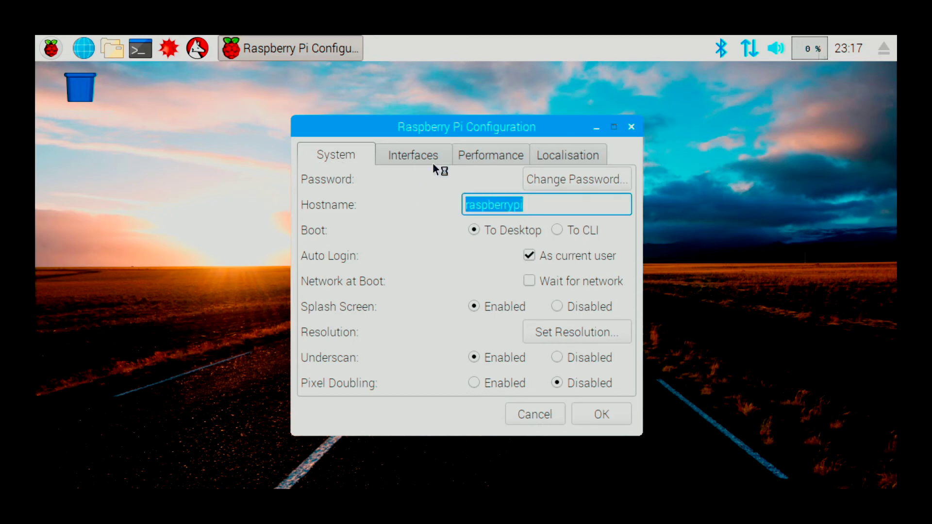
text(demo1)
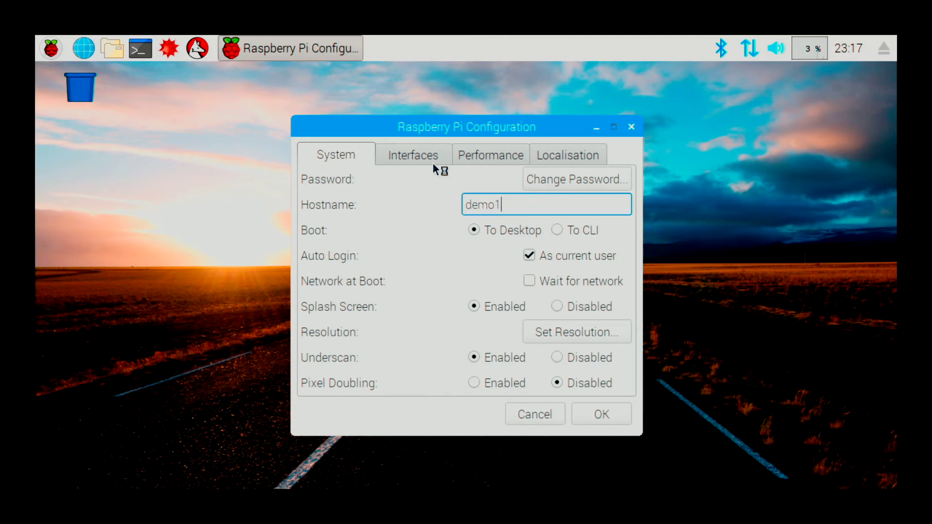
- Set a new user account password, confirm it, and acknowledge the change notice
click(565, 180)
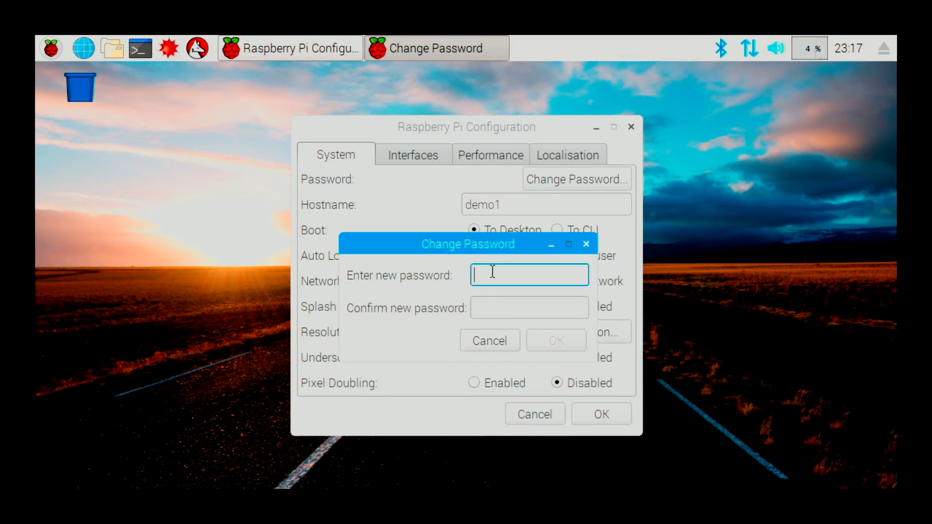
key(Caps_Lock)
text(password)
key(Tab)
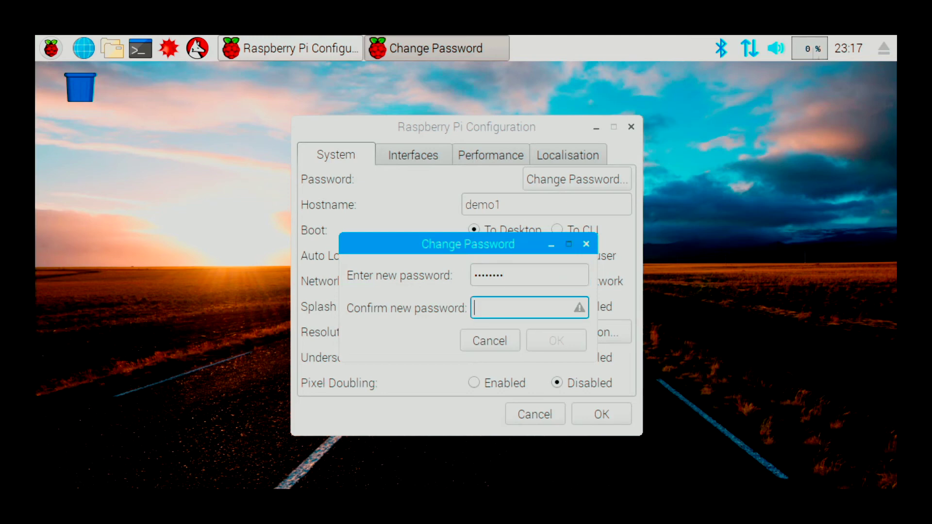
text(password)
click(540, 338)
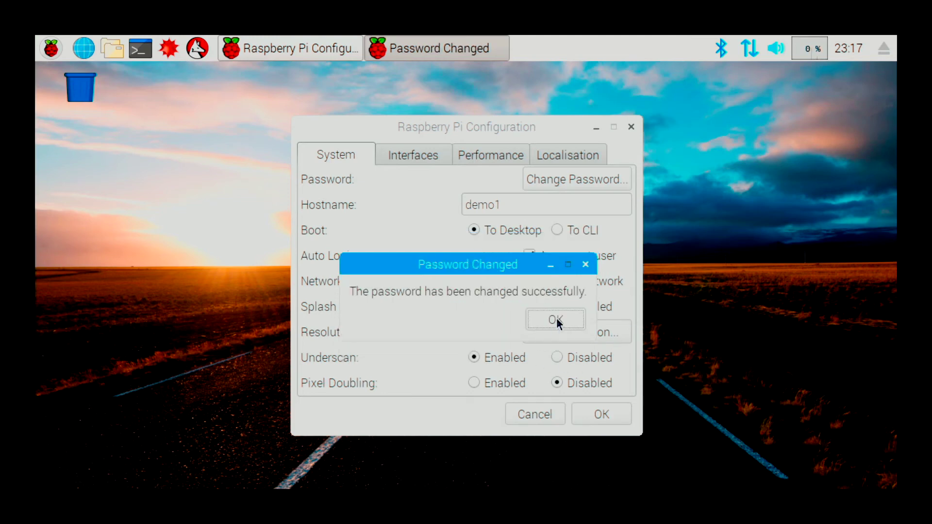
click(555, 320)
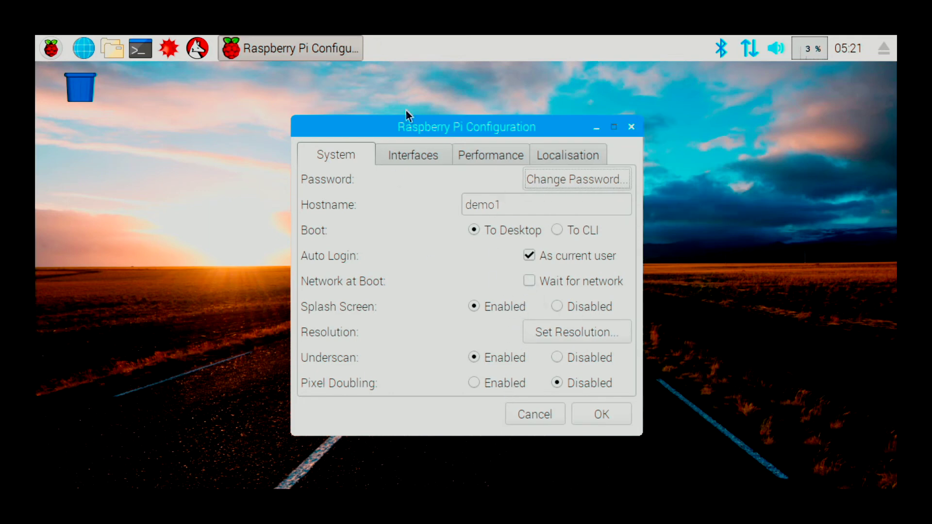
- Enable SSH, leave the timezone at Etc/UTC, and apply the settings without rebooting
click(423, 164)
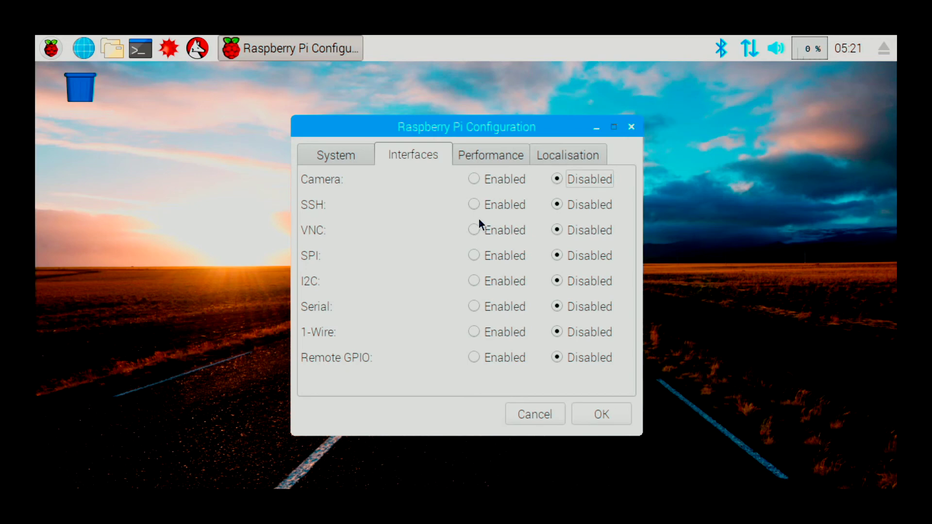
click(475, 204)
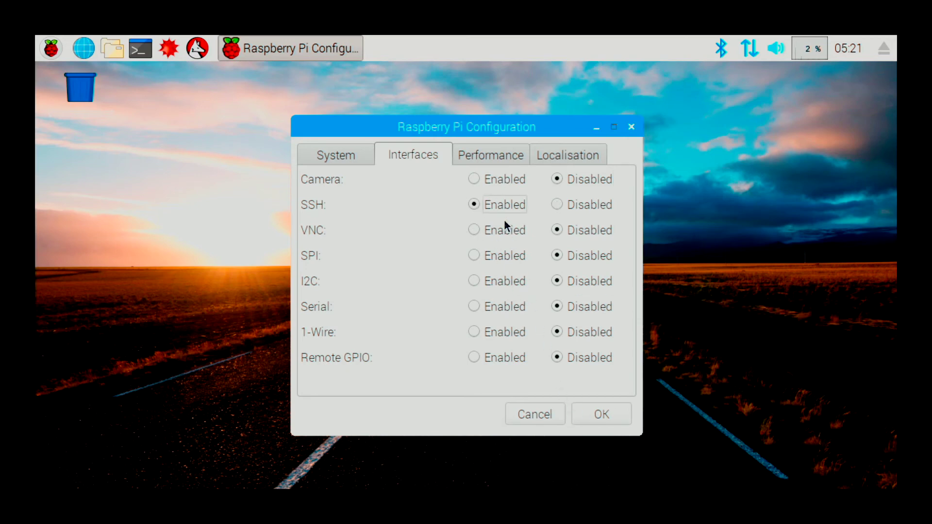
click(496, 158)
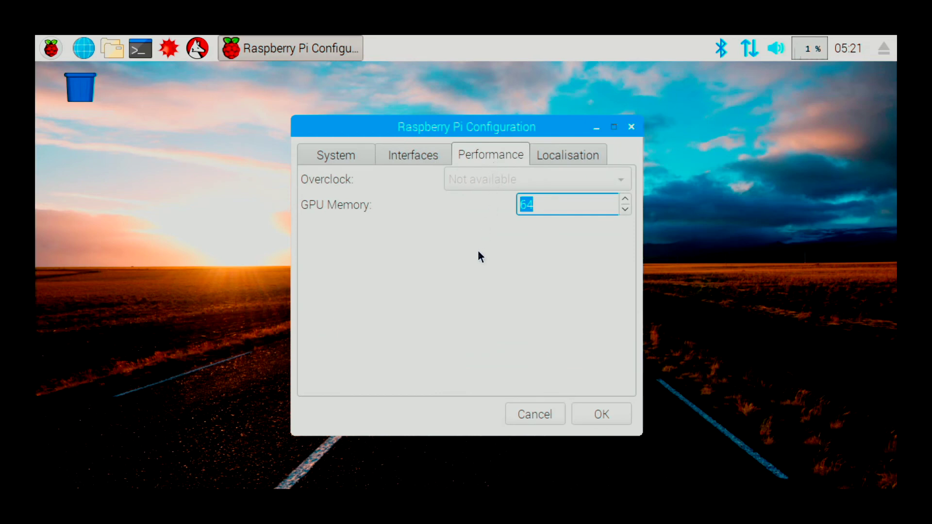
click(573, 155)
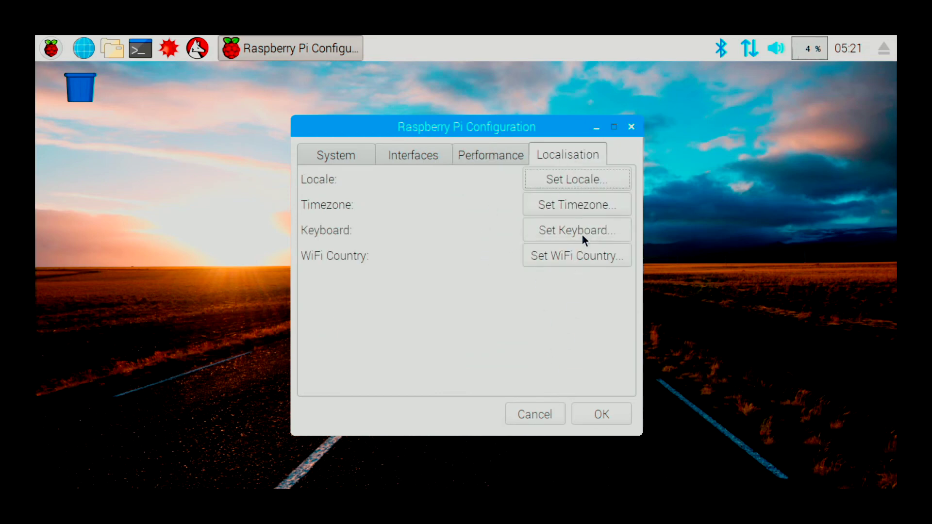
click(578, 203)
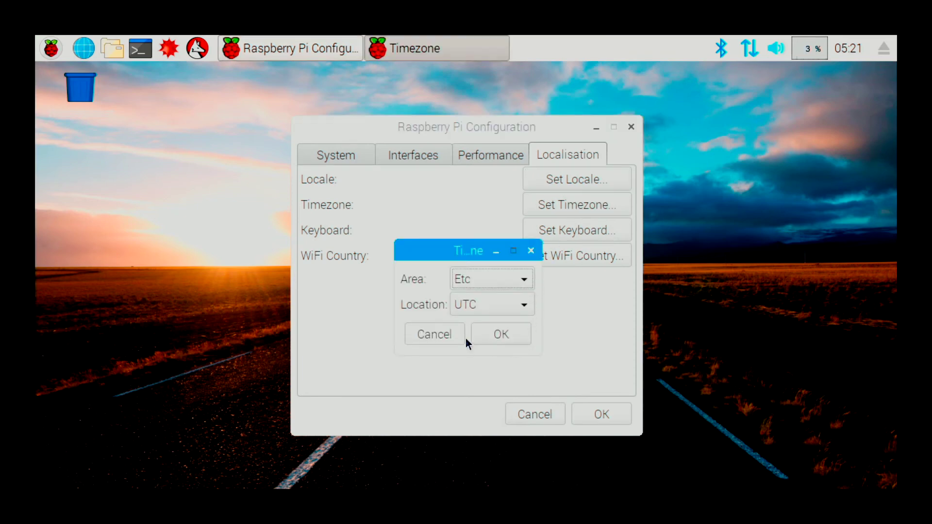
click(511, 331)
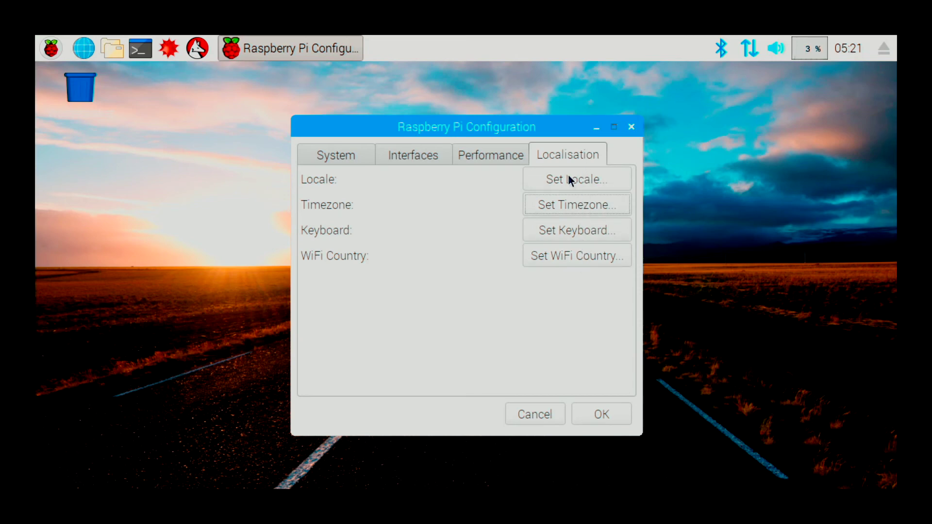
click(620, 410)
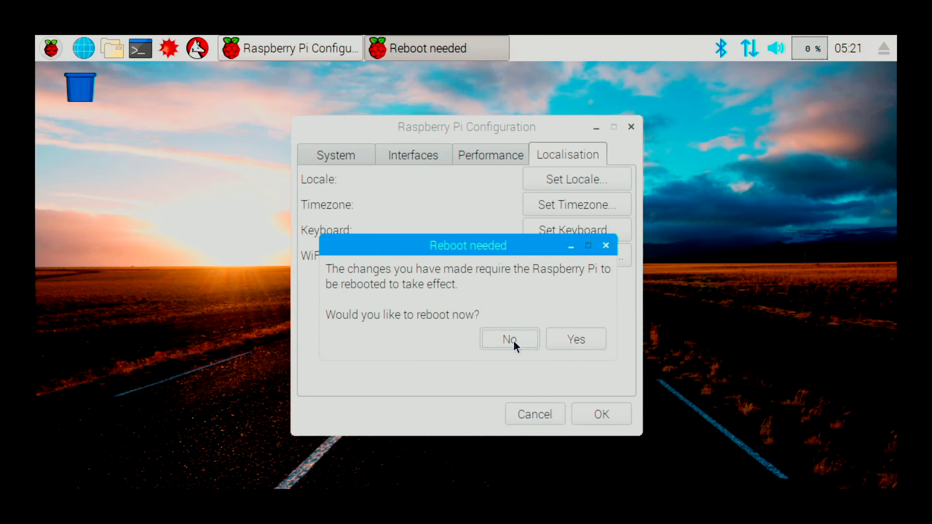
click(514, 342)
click(55, 52)
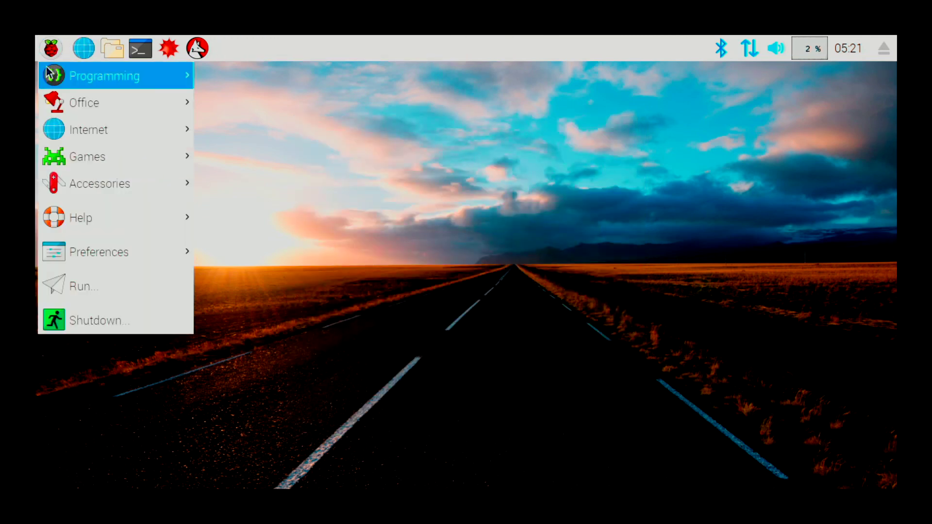
mouse_move(72, 79)
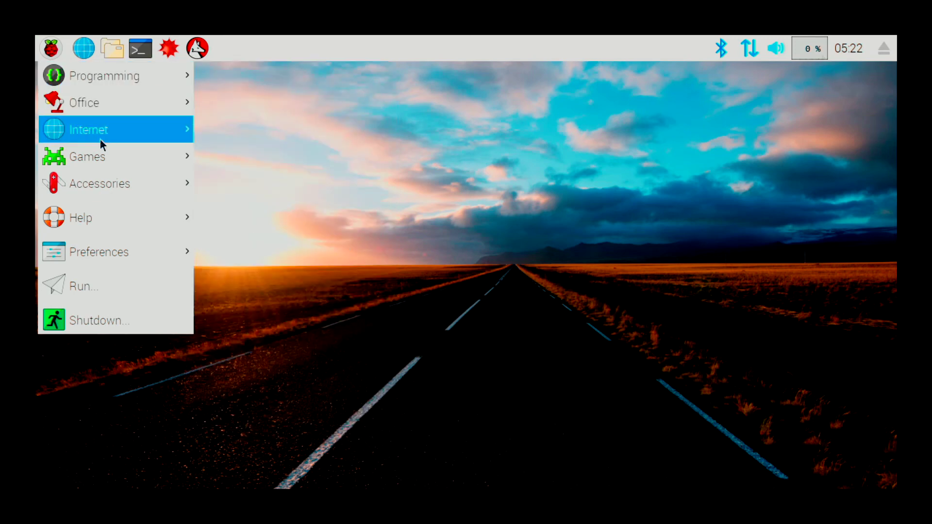
mouse_move(107, 133)
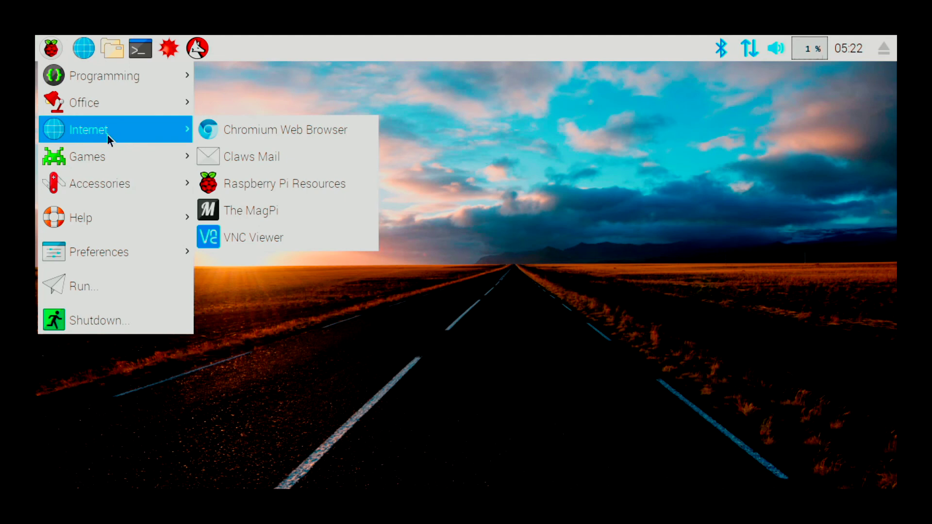
mouse_move(98, 196)
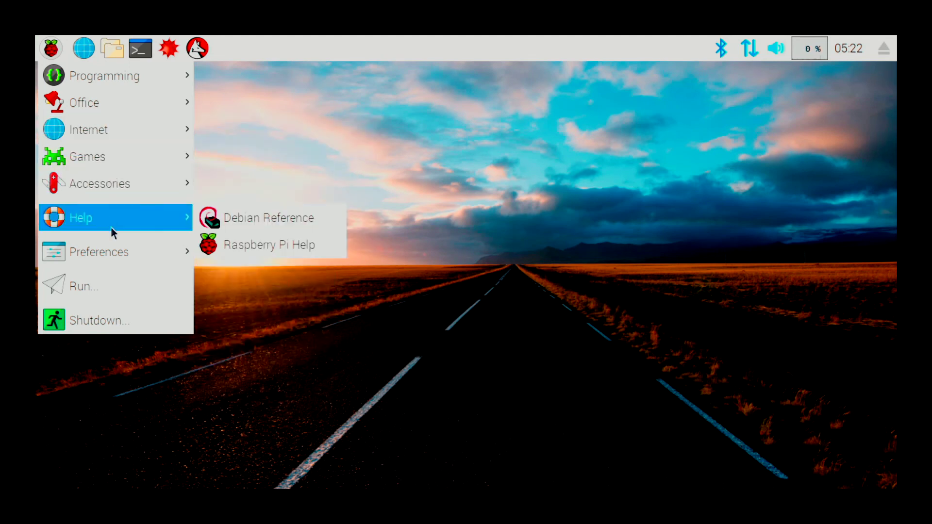
mouse_move(106, 258)
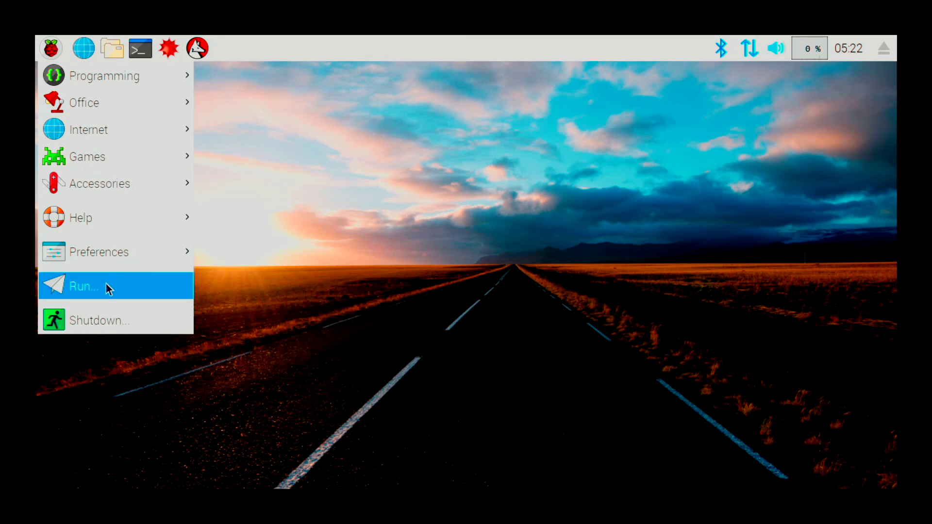
click(142, 49)
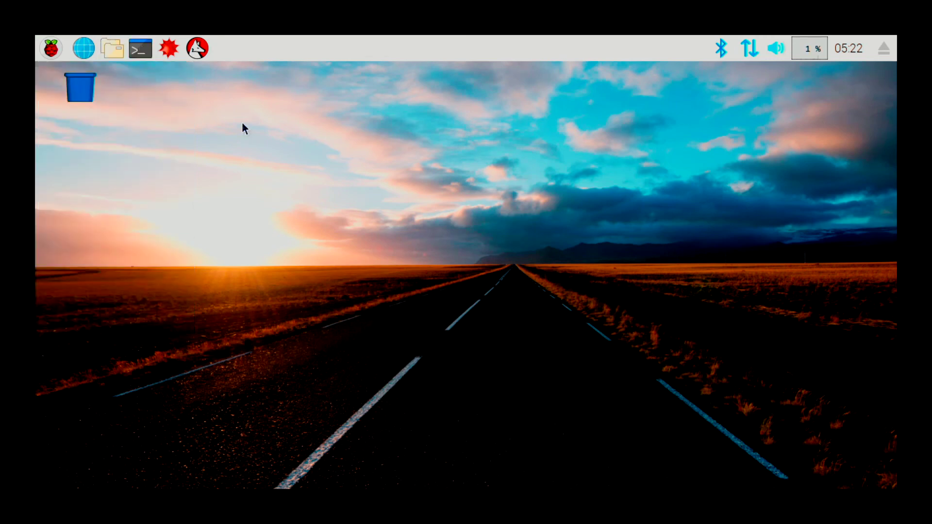
click(140, 48)
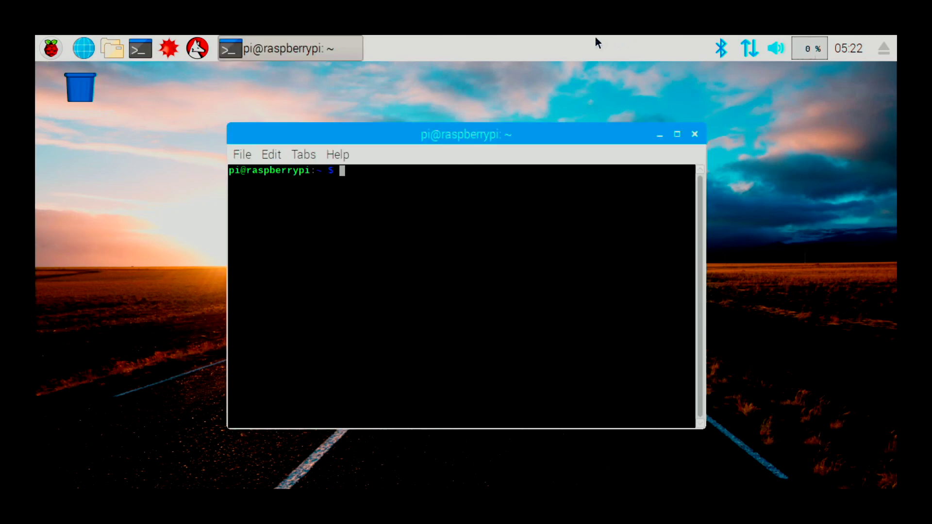
- Run sudo apt-get update to refresh package lists, then enter sudo apt-get upgrade
text(sudo apt-get update)
key(Return)
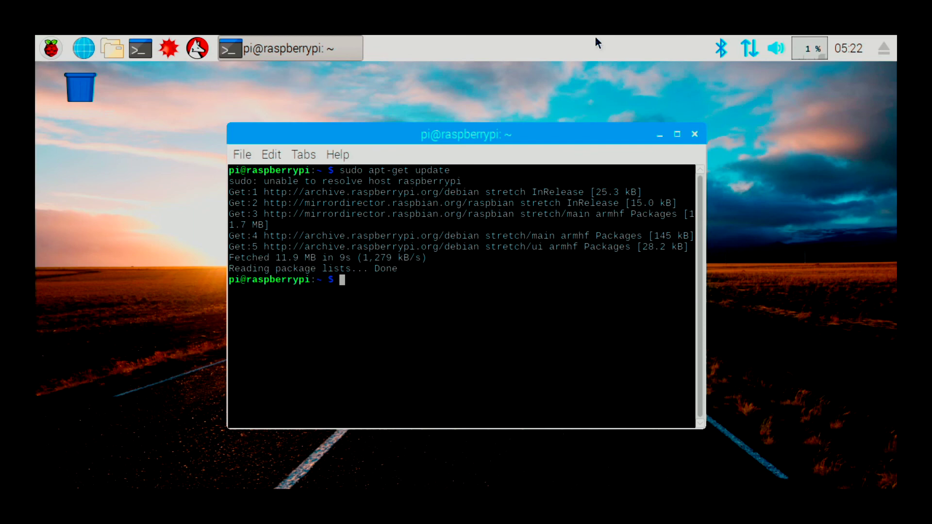
text(sudo apt-get upgrade)
- Run the sudo apt-get upgrade command, which lists 61 packages and 167 MB to download
key(Return)
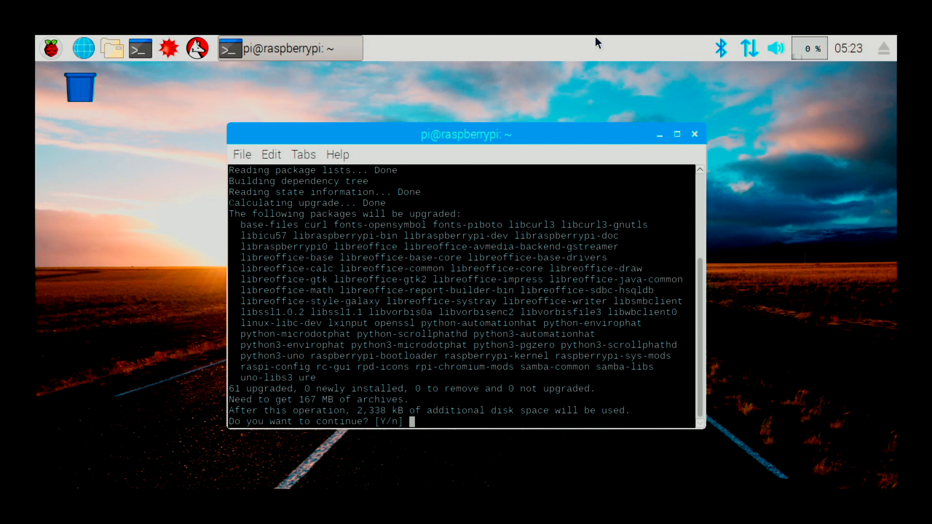
- Confirm the 61-package upgrade at the Y/n prompt so the 167 MB download begins
key(Return)
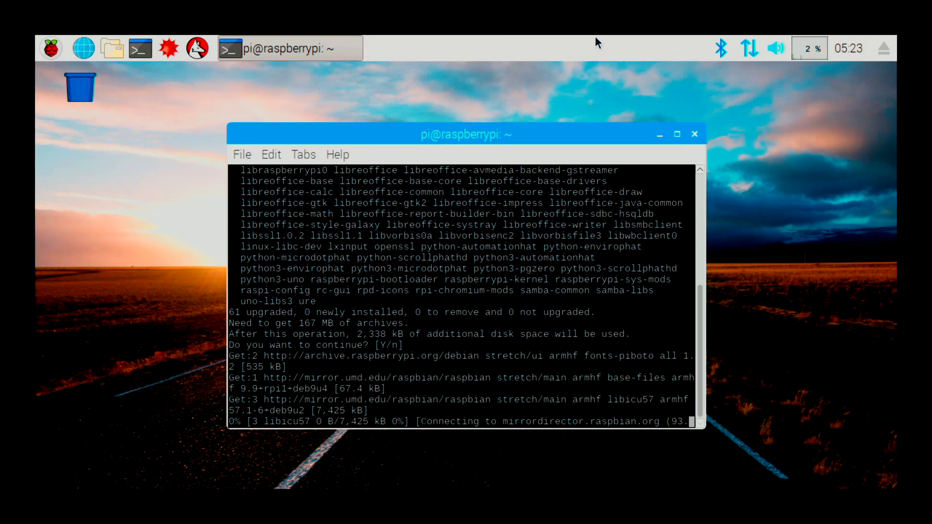